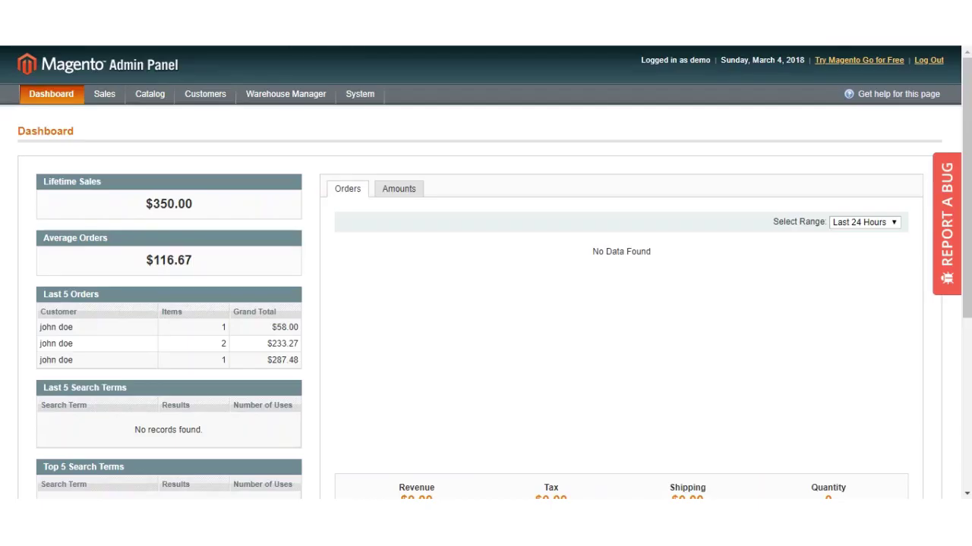
Step: In System > Configuration, expand AliExpress Settings and follow the Install AliExpress Chrome Ext link
mouse_move(364, 103)
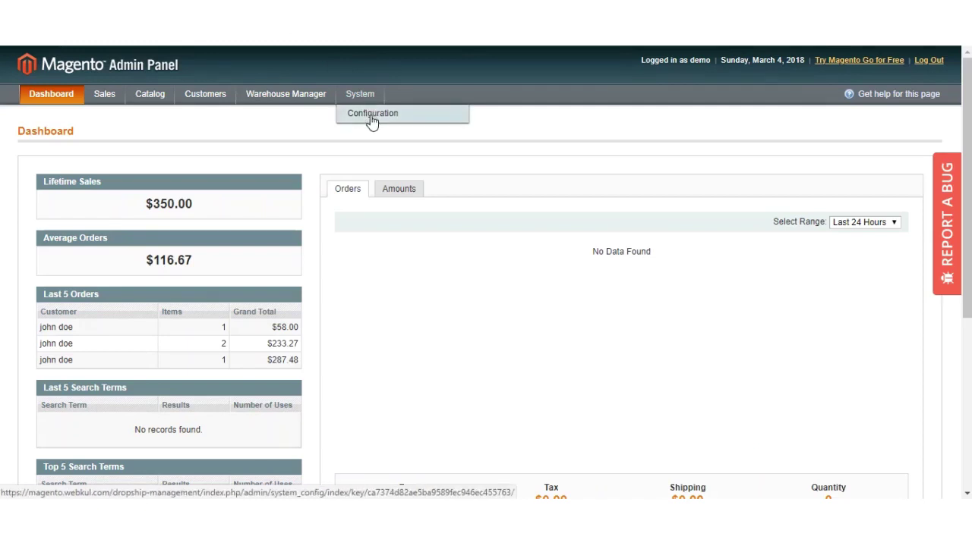
left_click(371, 115)
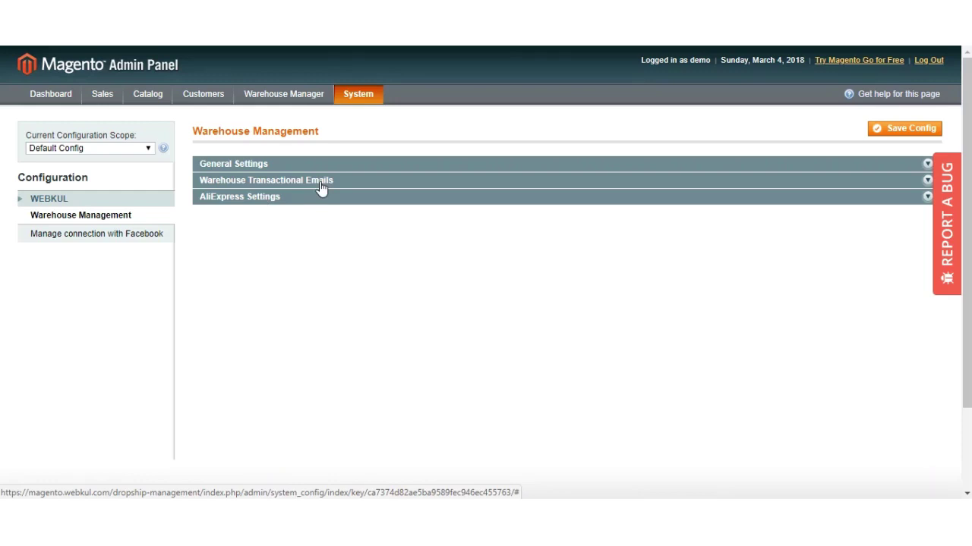
left_click(244, 198)
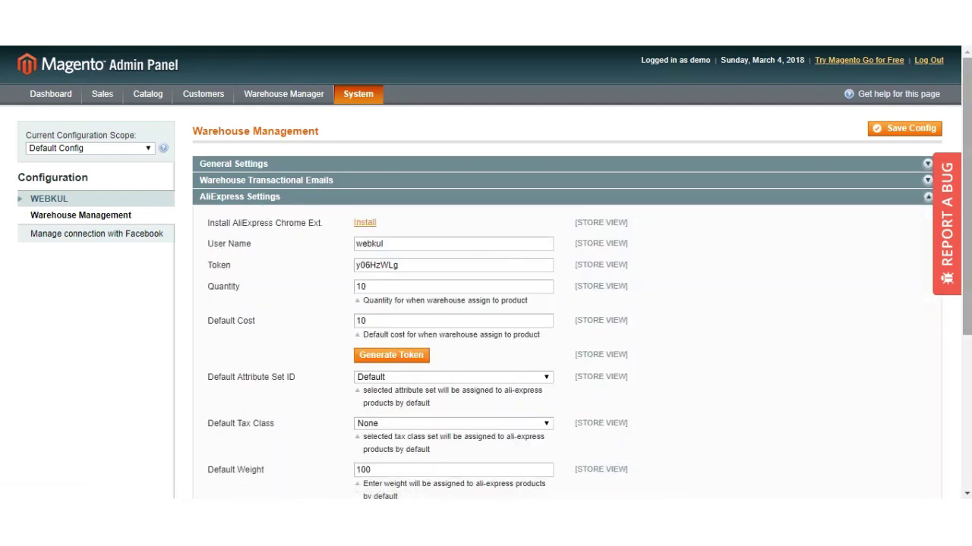
scroll(486, 304, "down", 3)
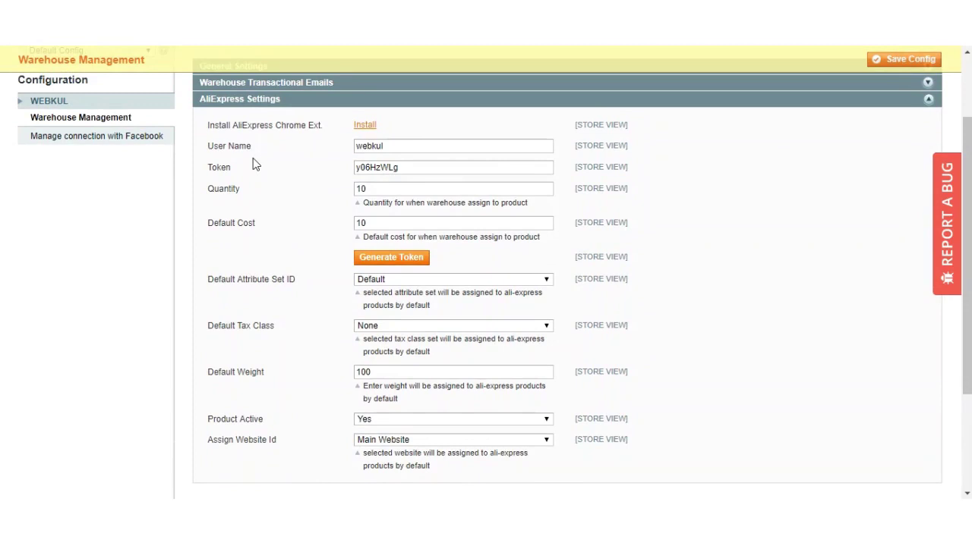
left_click(373, 129)
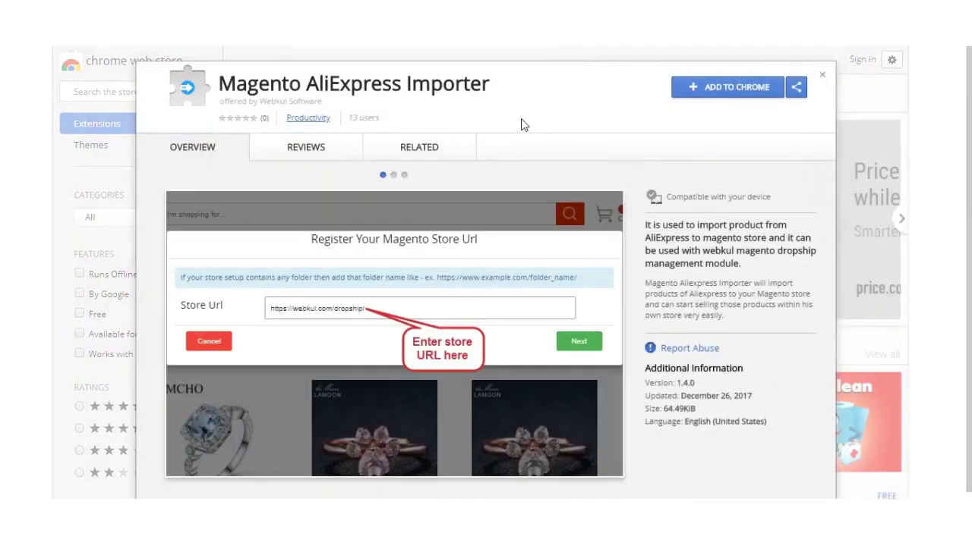
Step: Add the Magento AliExpress Importer to Chrome and confirm with Add extension
left_click(724, 88)
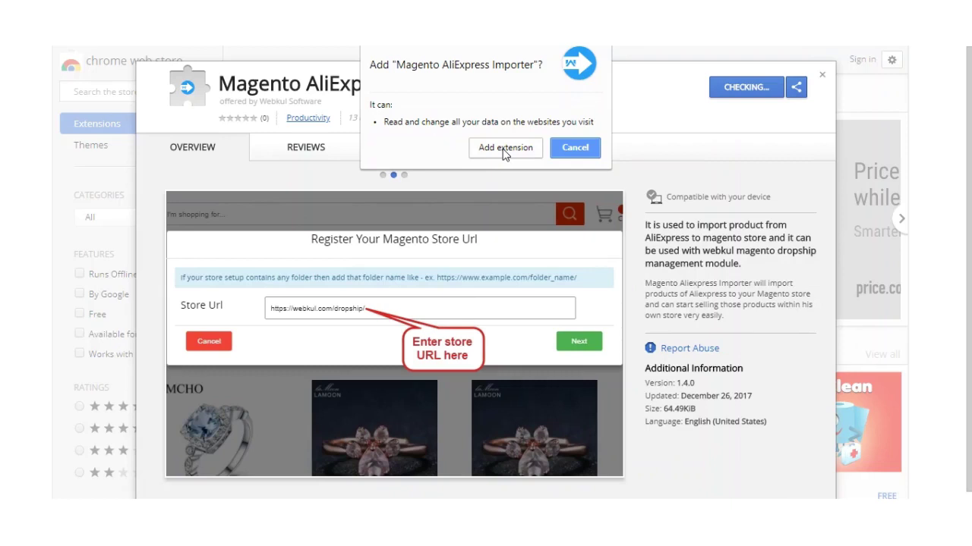
left_click(504, 150)
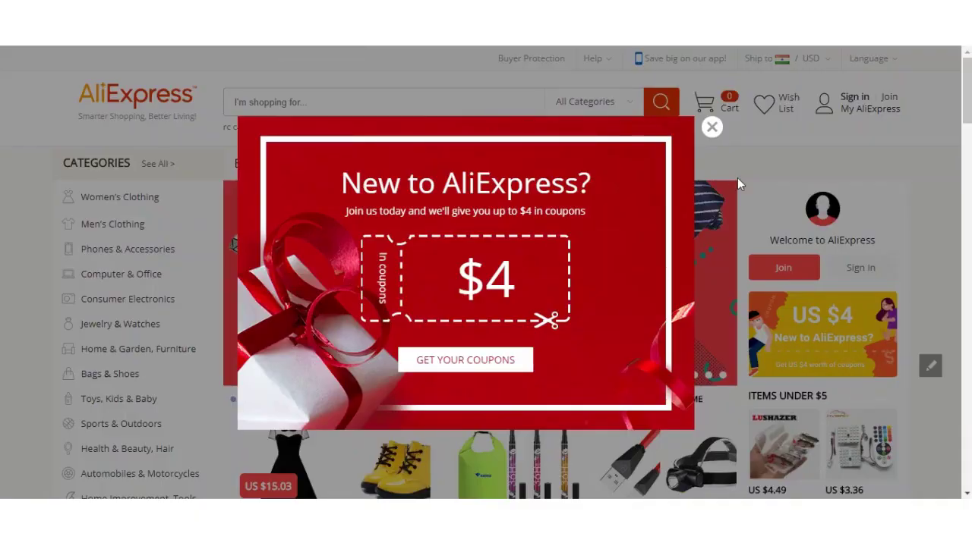
Step: Close the New to AliExpress $4 coupon popup
left_click(714, 129)
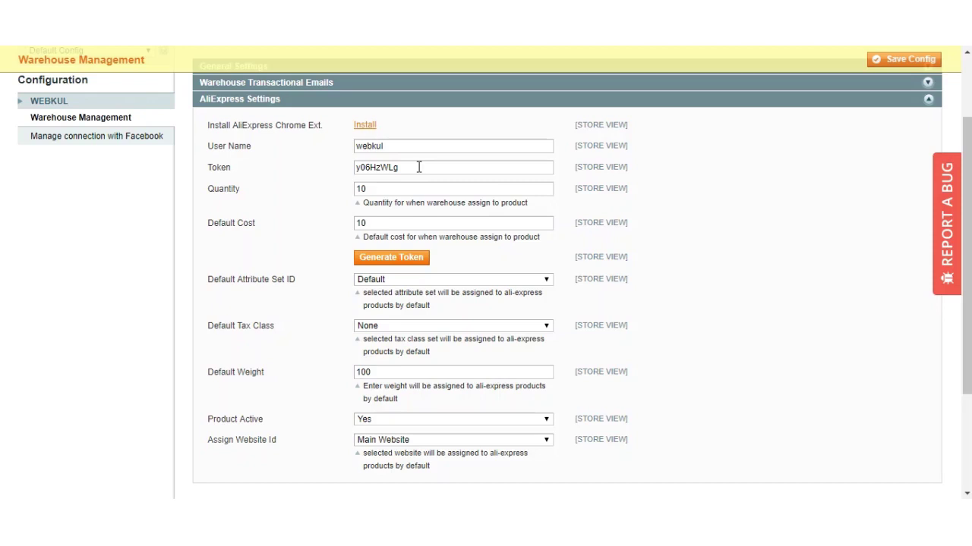
left_click_drag(418, 167, 321, 183)
left_click_drag(402, 148, 330, 150)
left_click(218, 196)
left_click_drag(366, 189, 353, 191)
left_click(436, 224)
left_click_drag(966, 251, 966, 289)
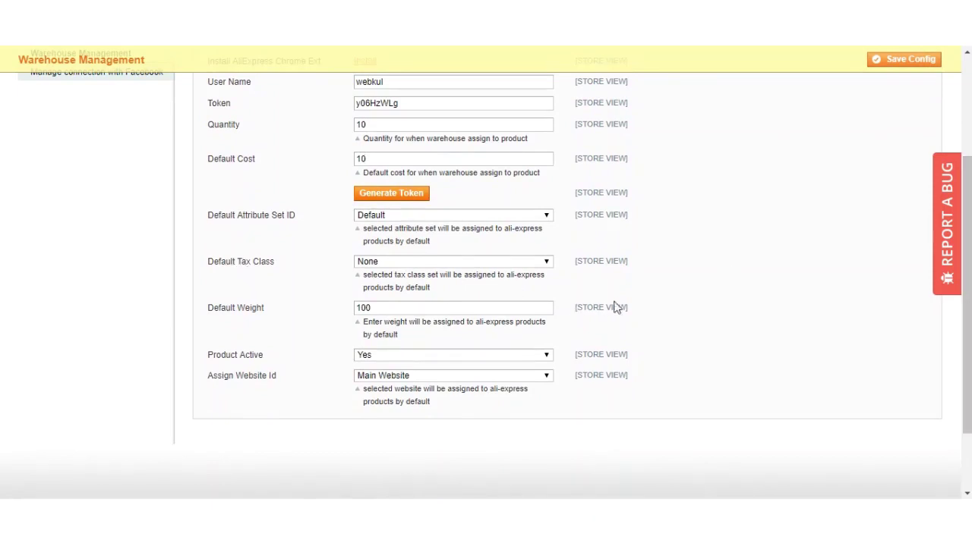
Step: Leave Default Tax Class set to None and confirm Default Weight is 100
left_click(505, 264)
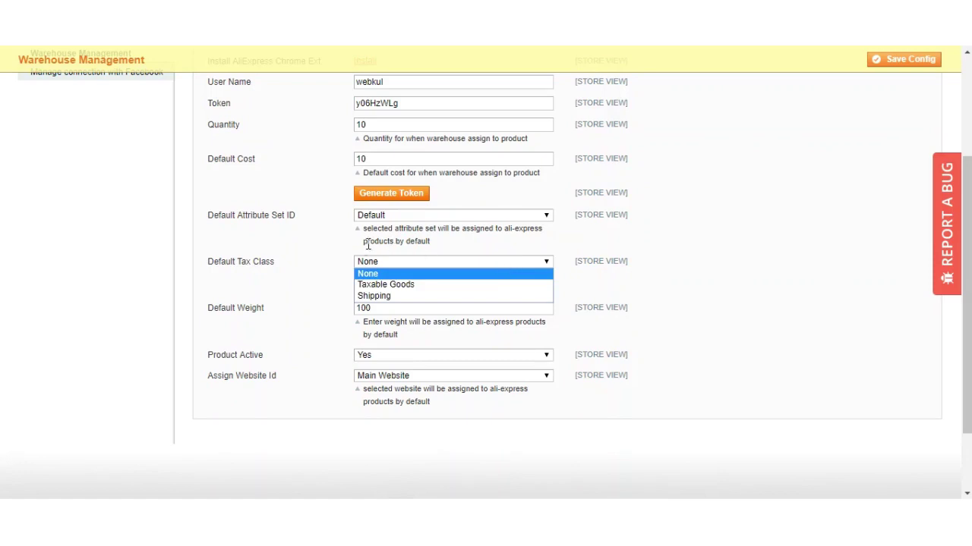
left_click(323, 253)
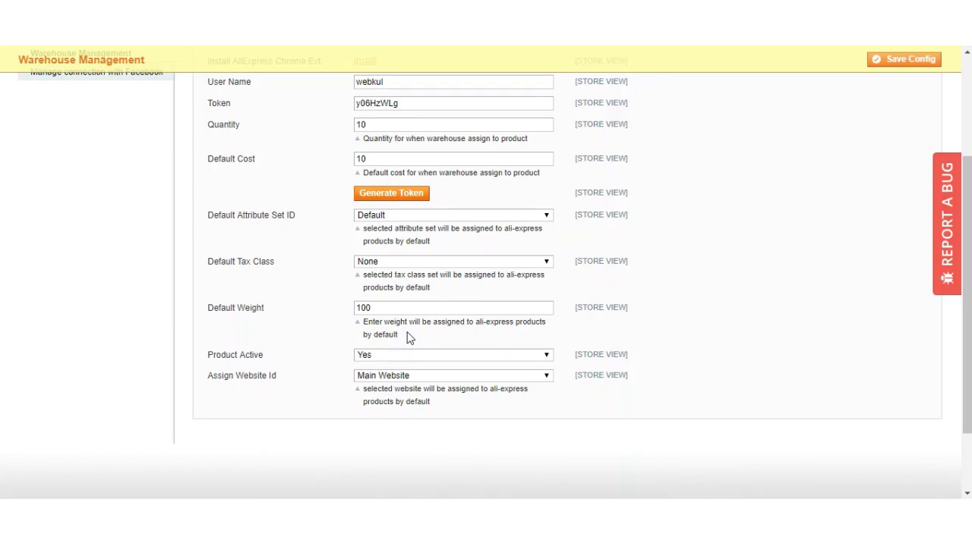
left_click_drag(382, 309, 335, 310)
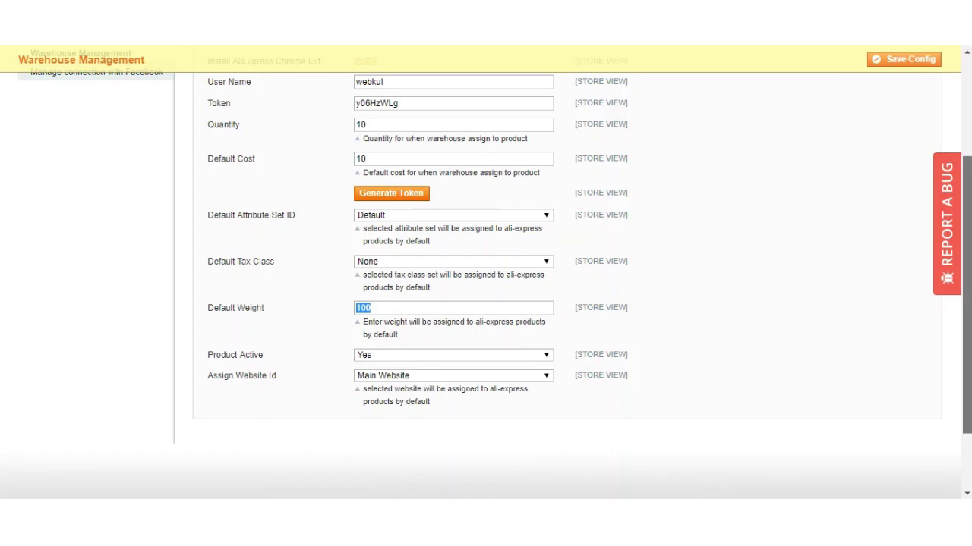
left_click_drag(968, 242, 967, 177)
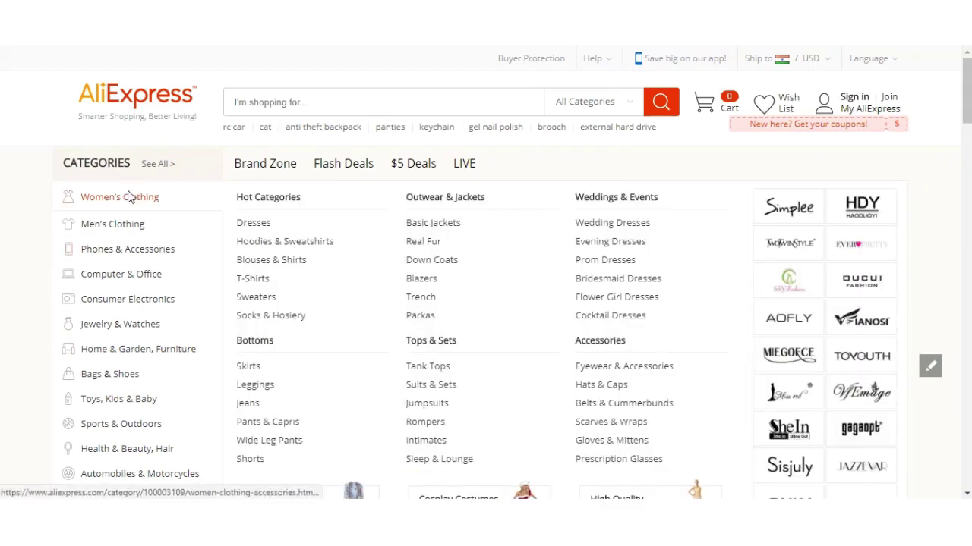
Step: Open Women's Clothing from the AliExpress category menu
left_click(129, 196)
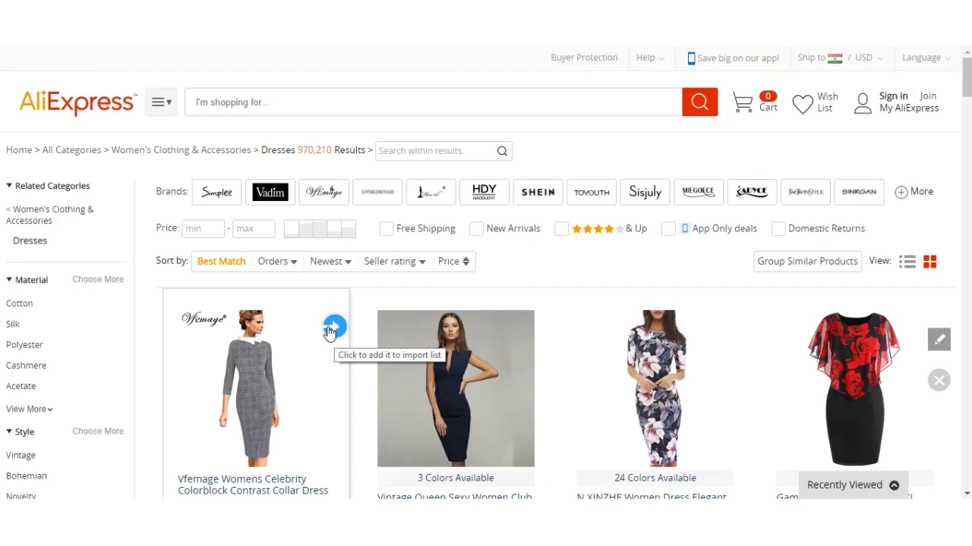
Step: Start importing the first dress and review the store URL example in the Register dialog
left_click(331, 328)
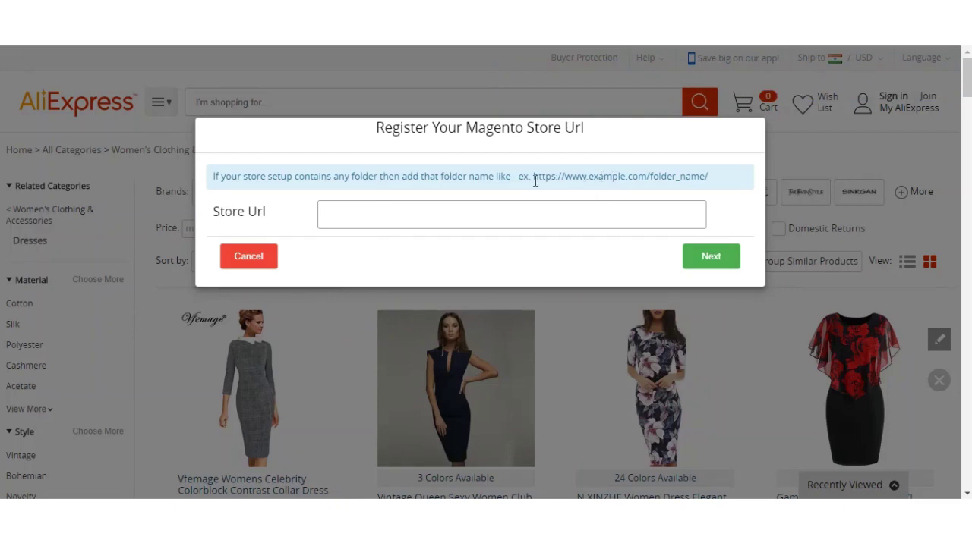
left_click_drag(535, 178, 648, 180)
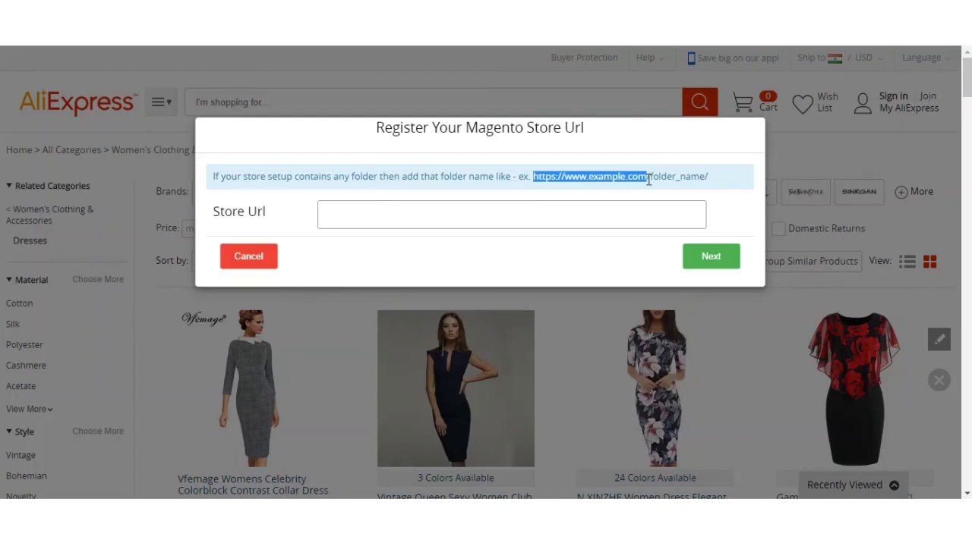
left_click(702, 179)
left_click_drag(702, 178, 650, 177)
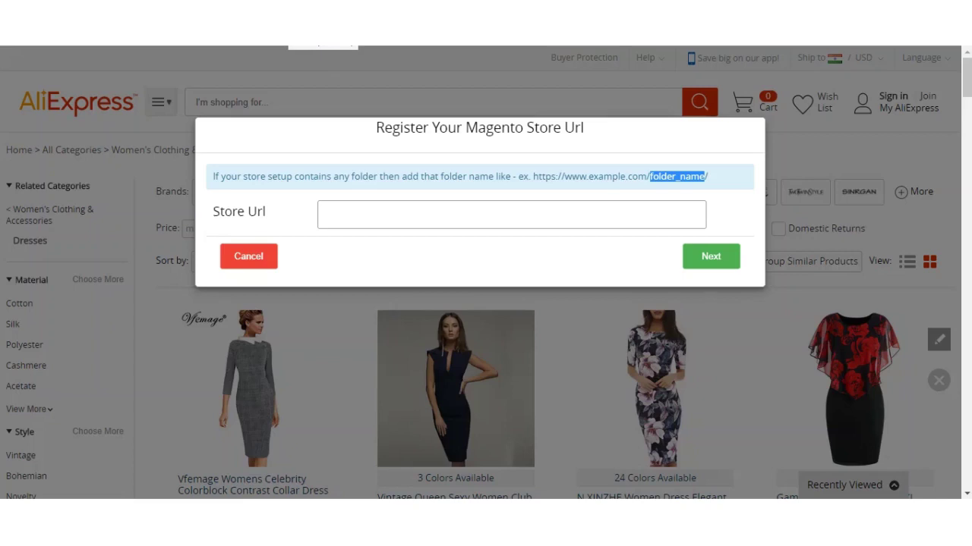
left_click(359, 173)
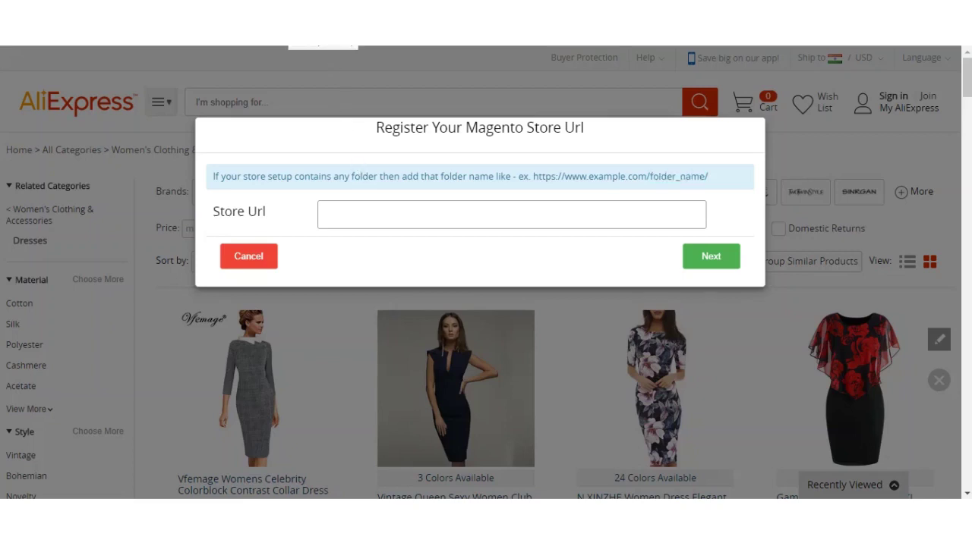
left_click(345, 207)
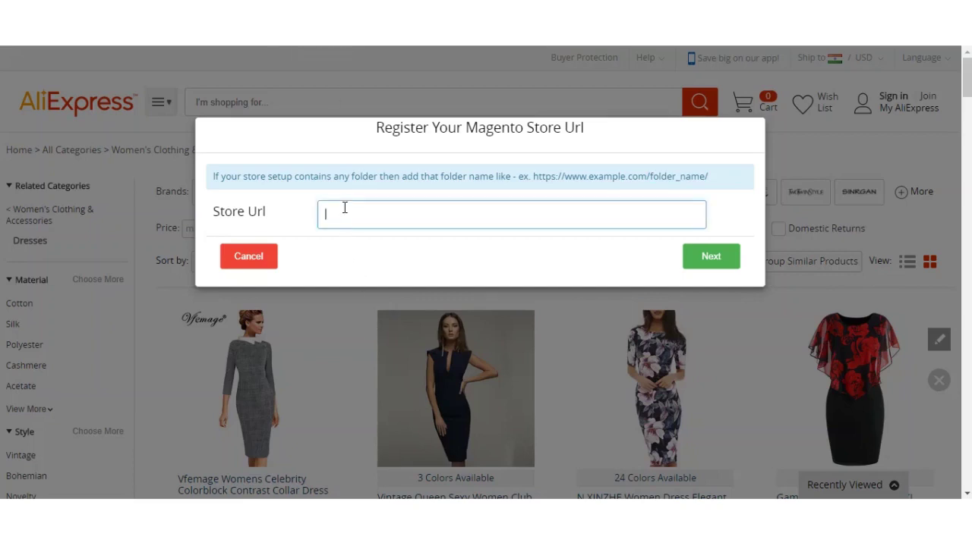
type("https://magento.webkul.com/dropship-management/")
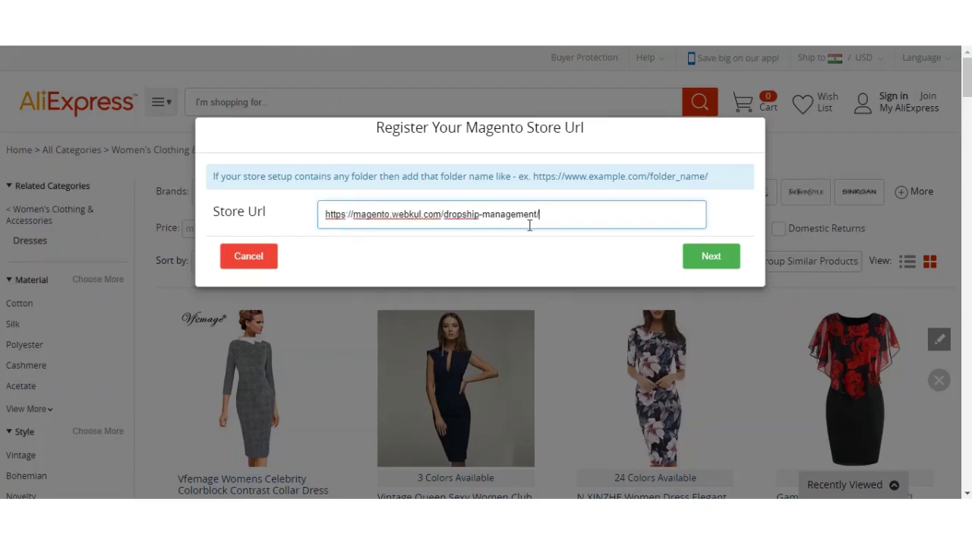
left_click(713, 257)
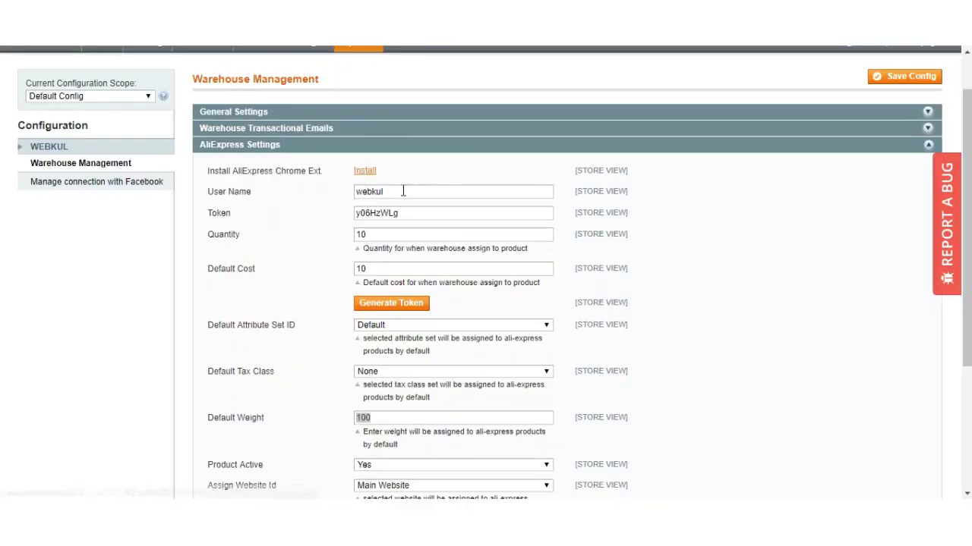
Step: Copy the store User Name from Magento into the AliExpress credentials dialog
left_click_drag(401, 190, 319, 195)
key("ctrl+c")
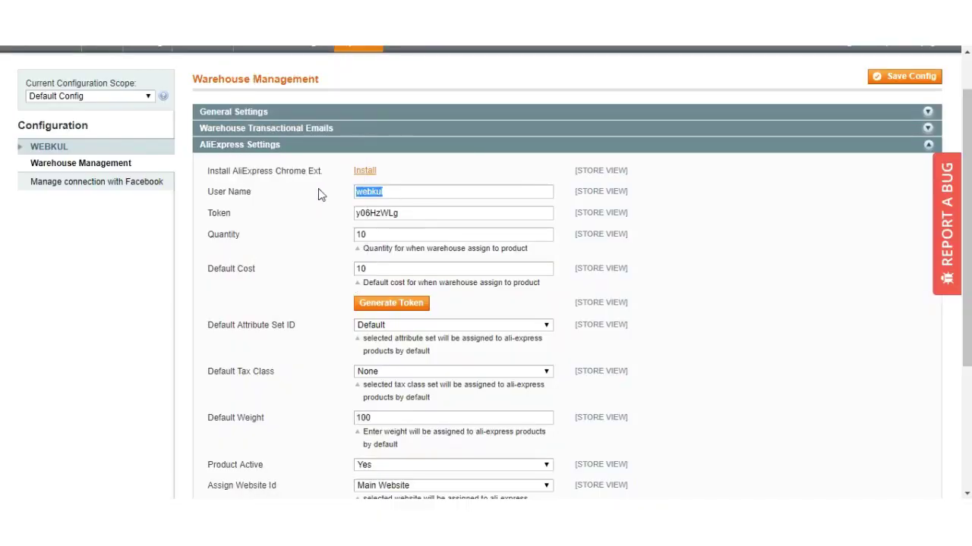
left_click(384, 63)
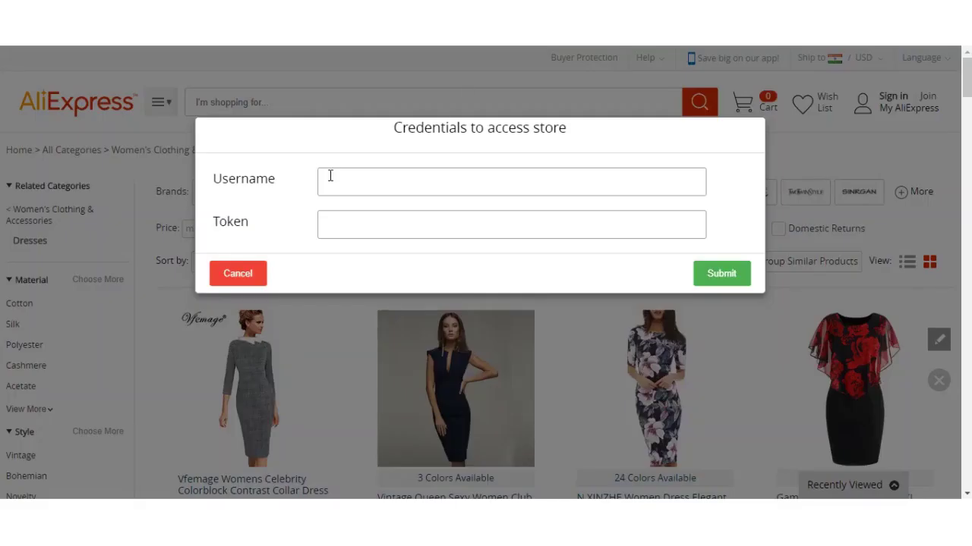
right_click(339, 189)
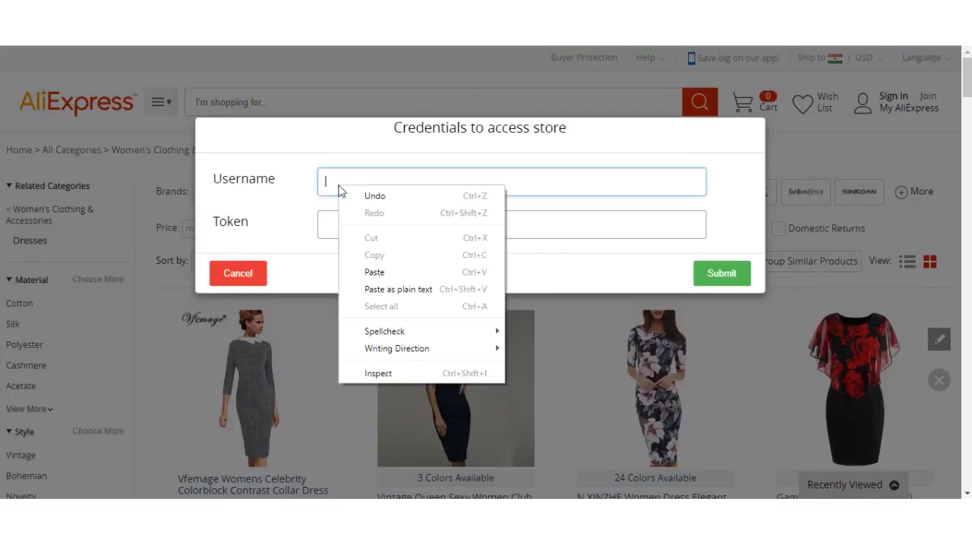
left_click(334, 181)
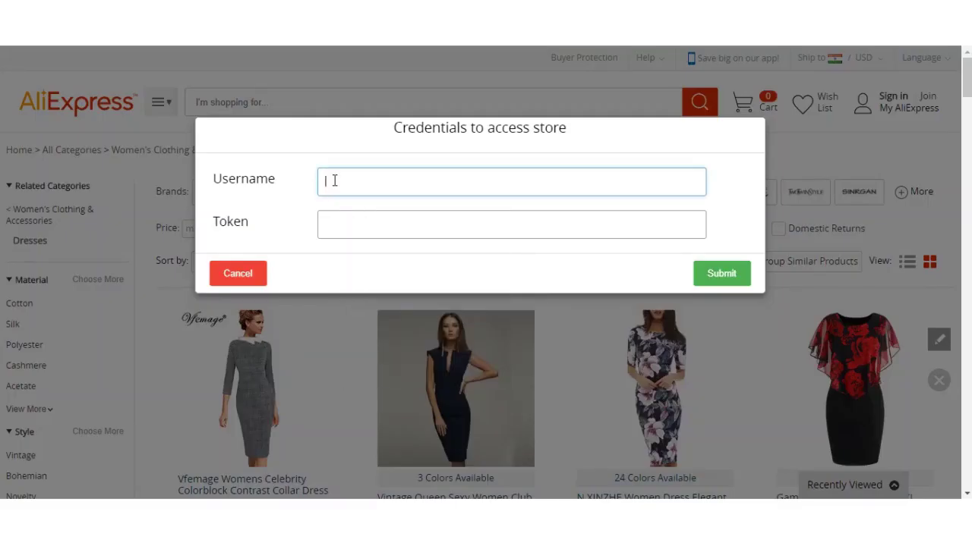
key("ctrl+v")
Step: Copy the Token from Magento into the credentials dialog and submit
key("ctrl+Tab")
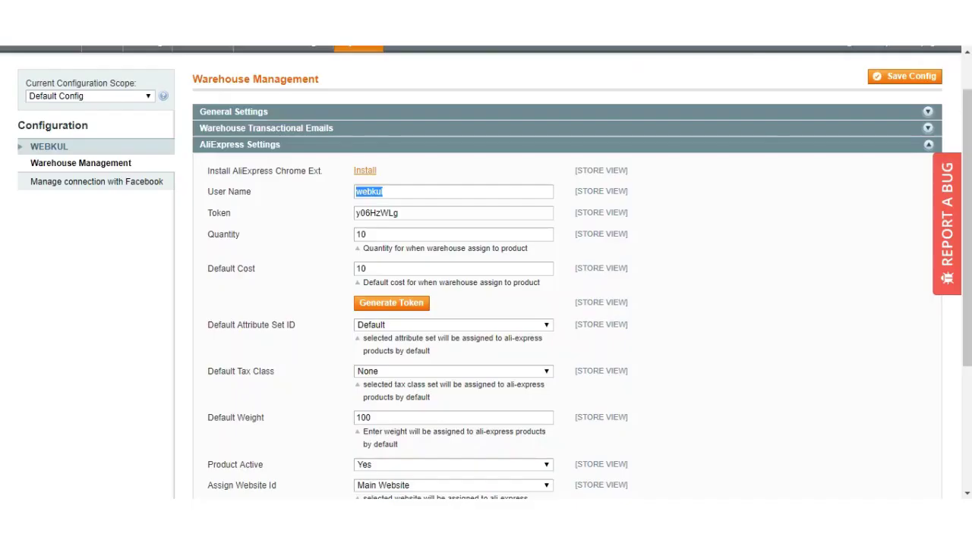
left_click(384, 214)
double_click(383, 214)
key("ctrl+c")
key("ctrl+Tab")
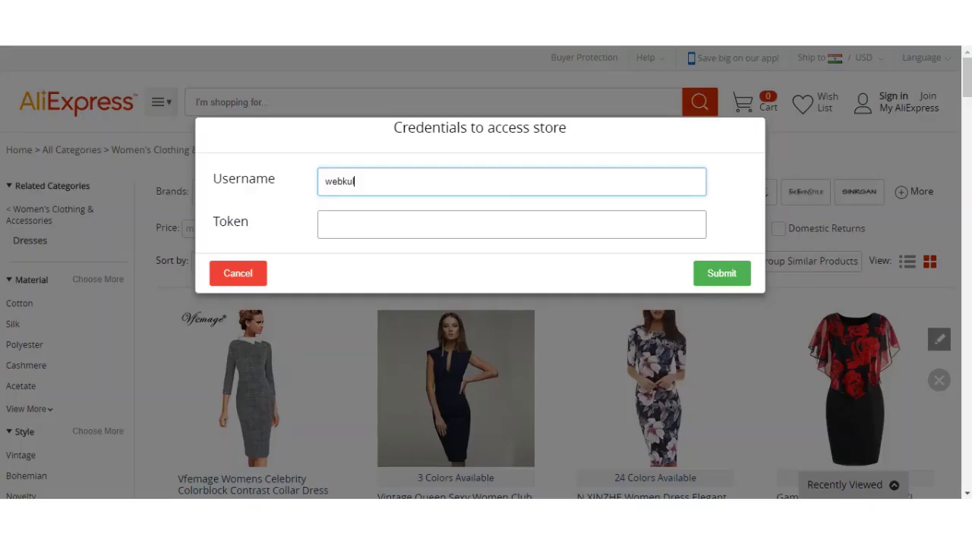
left_click(430, 236)
key("ctrl+v")
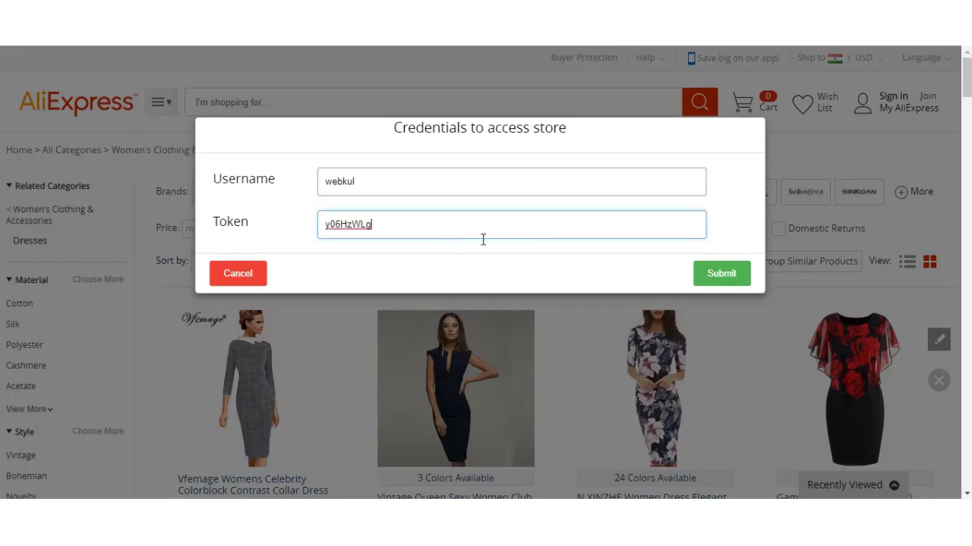
left_click(717, 281)
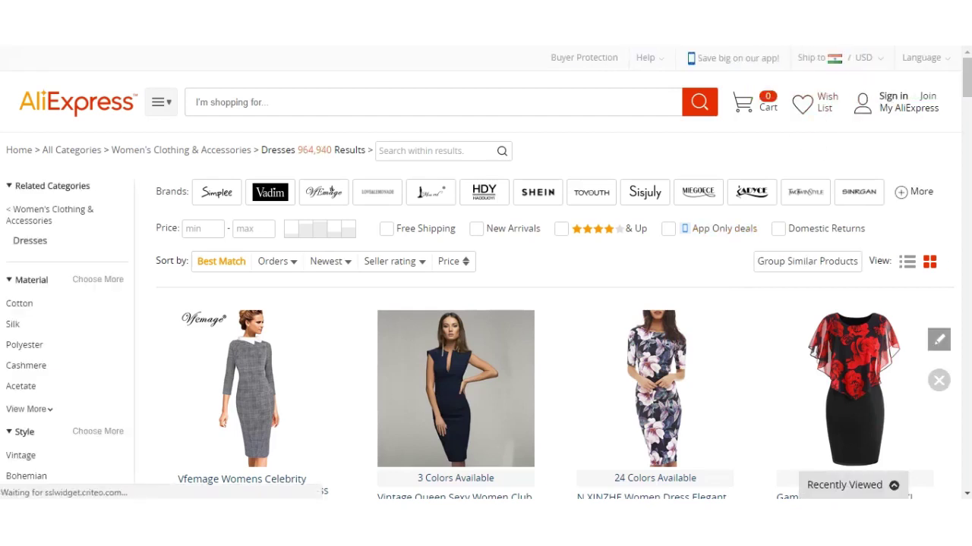
Step: Import the Vfemage colorblock dress, reviewing its Edit This Product form before submitting
left_click_drag(967, 82, 968, 86)
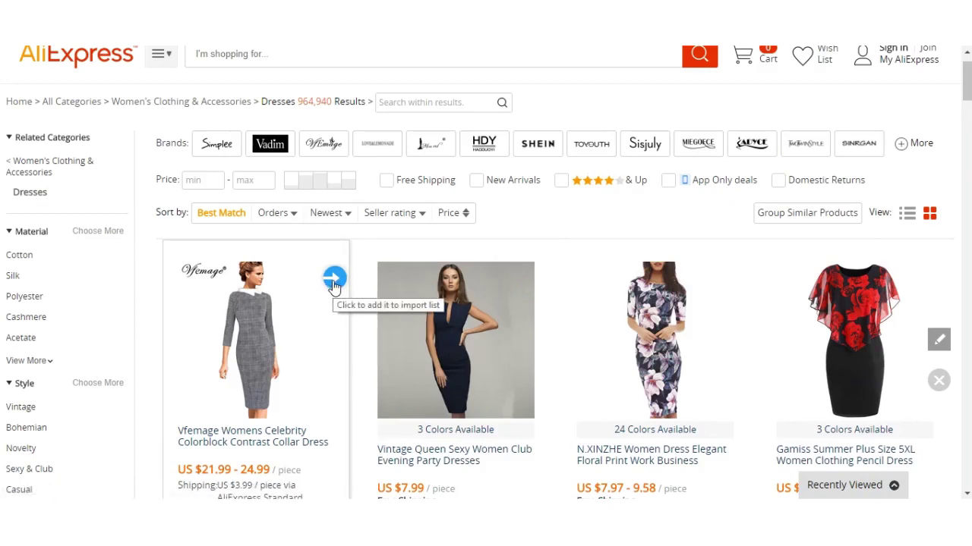
left_click(334, 281)
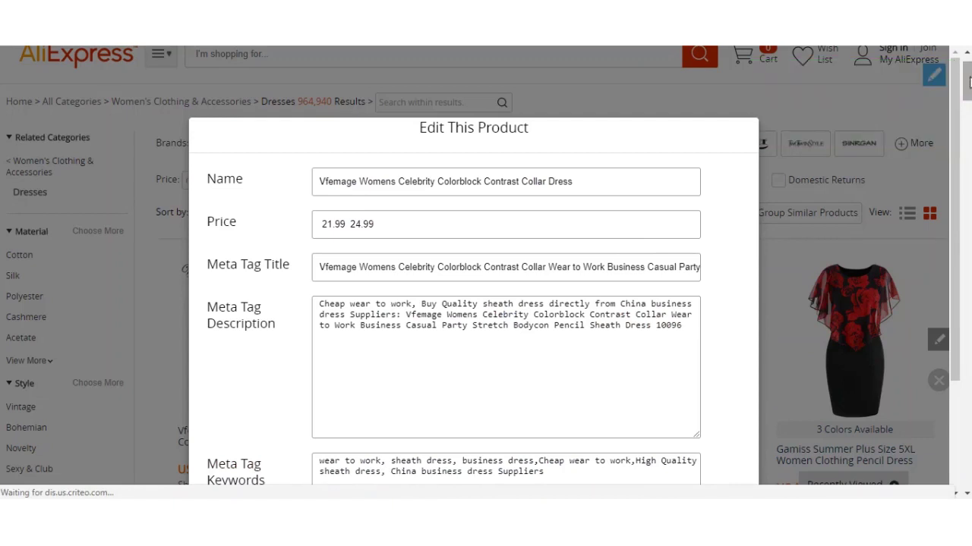
left_click_drag(967, 79, 967, 89)
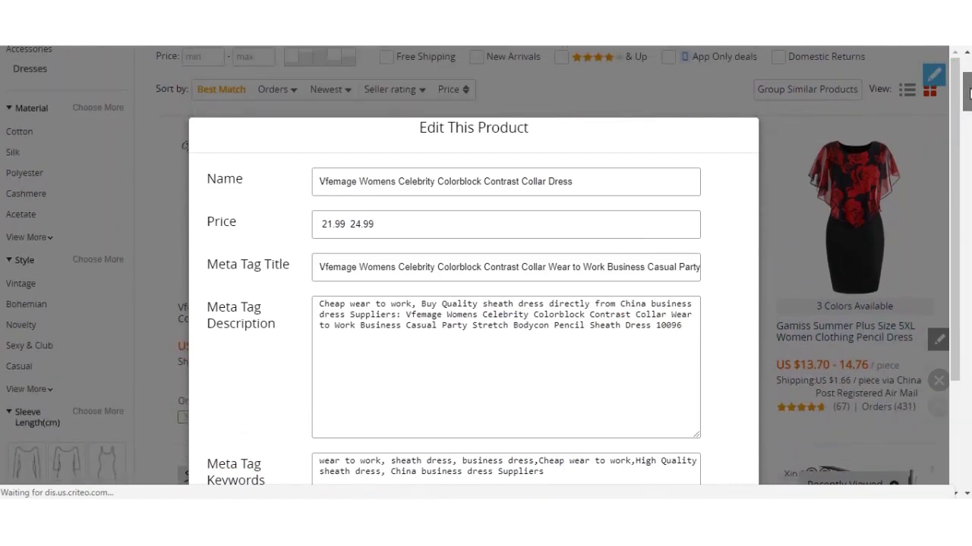
right_click(950, 159)
left_click(954, 153)
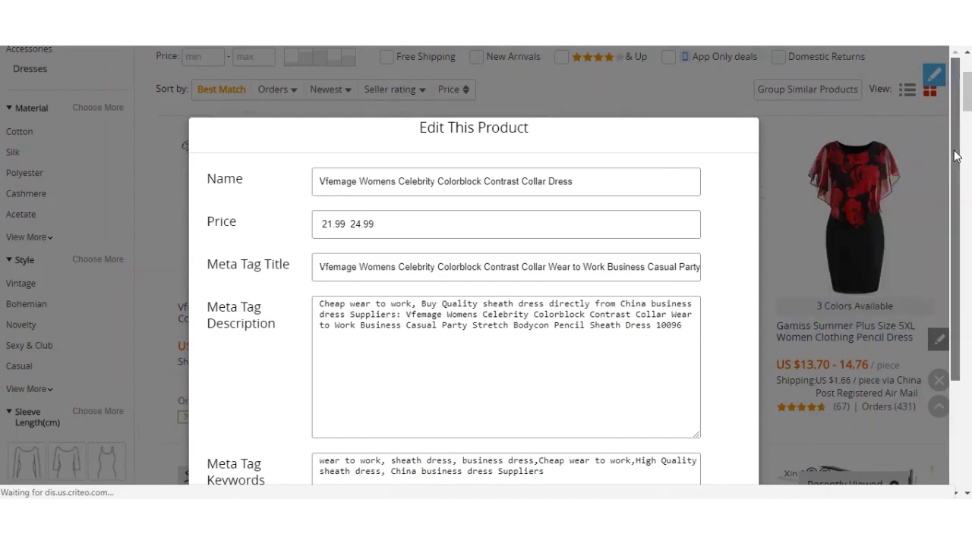
scroll(958, 184, "down", 1)
left_click_drag(958, 185, 958, 400)
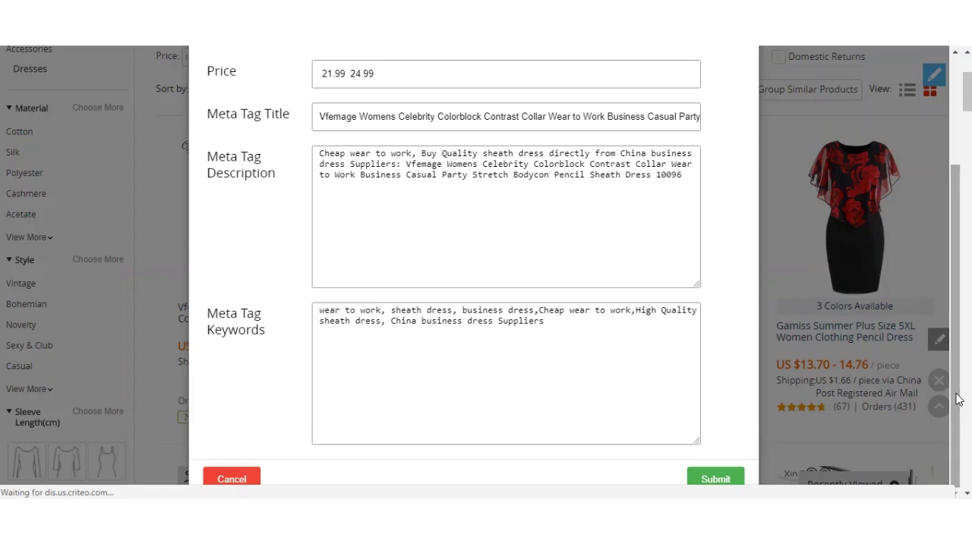
left_click(705, 480)
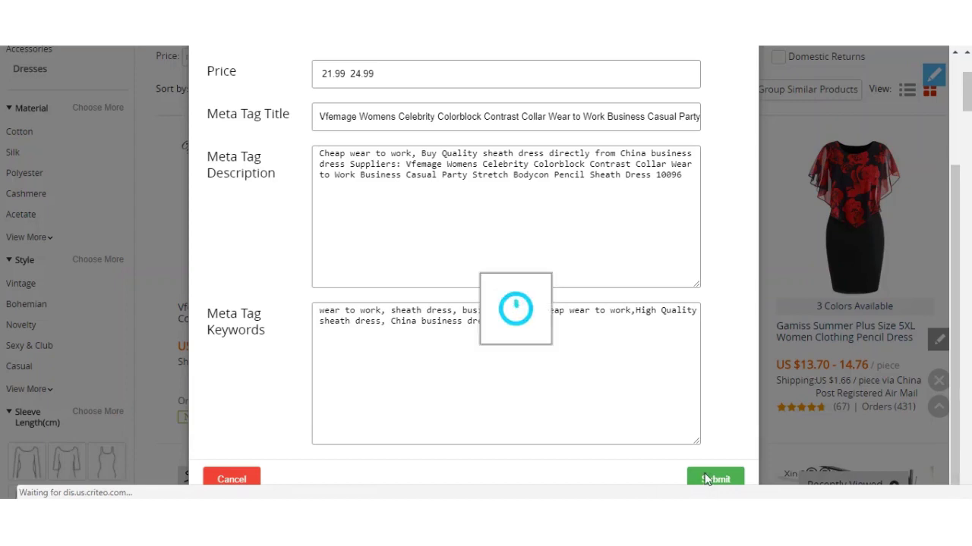